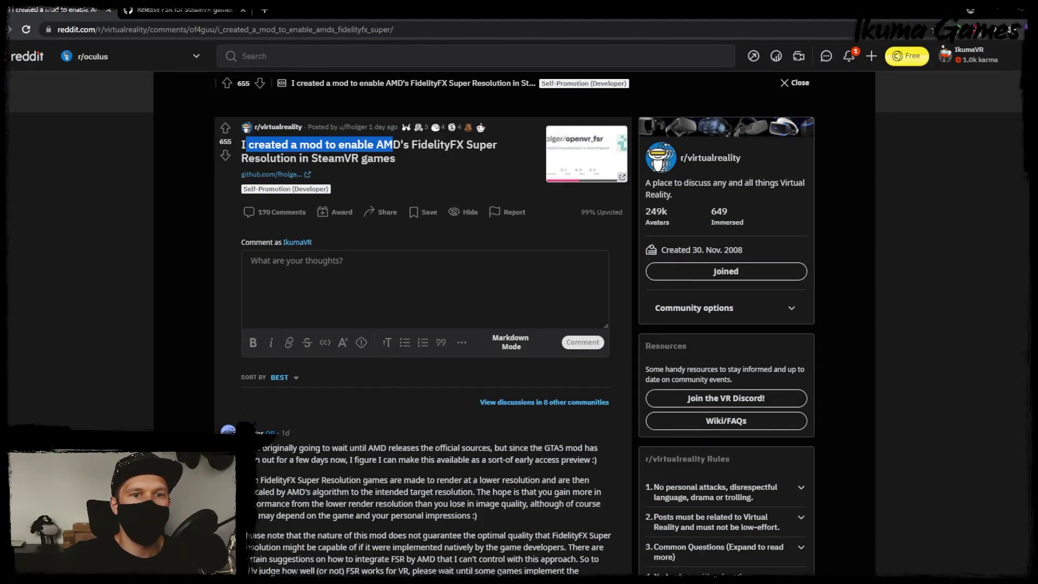
Step: Review the Reddit post about the FidelityFX mod, then read the alpha 1.1 release notes for openvr_fsr on GitHub
click(404, 155)
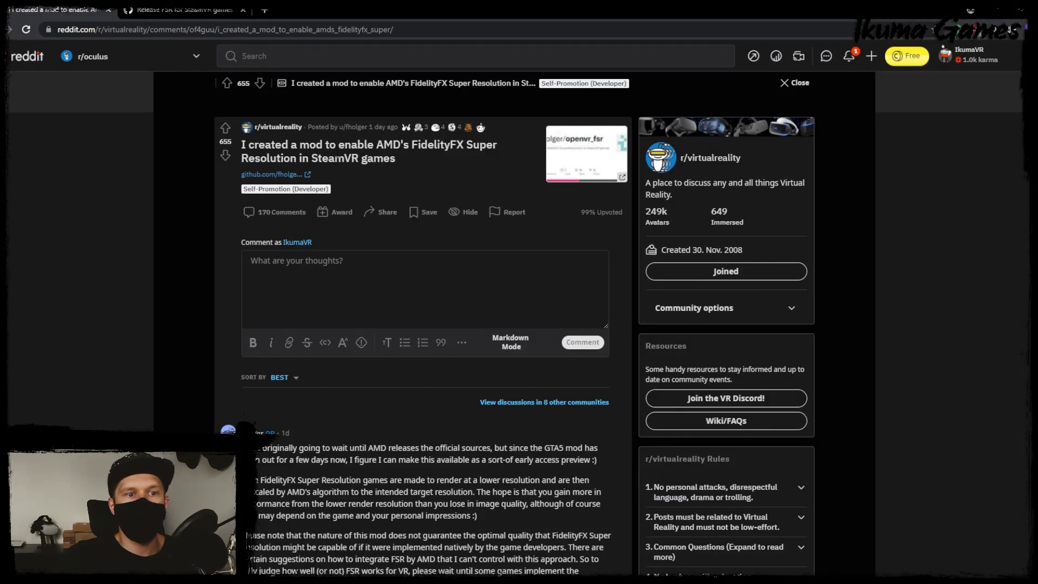
click(274, 179)
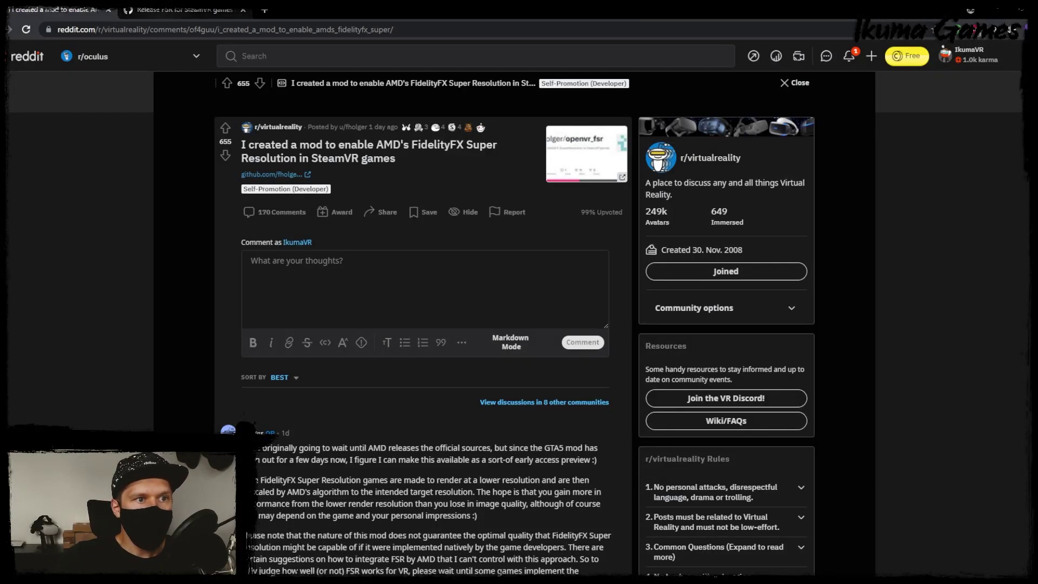
click(175, 11)
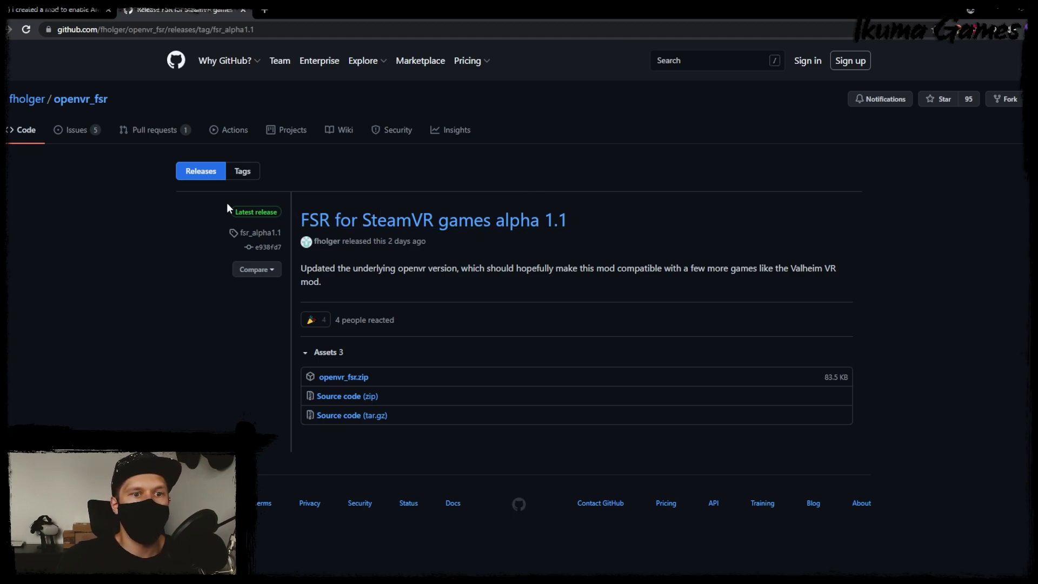
drag(301, 269, 351, 280)
click(350, 280)
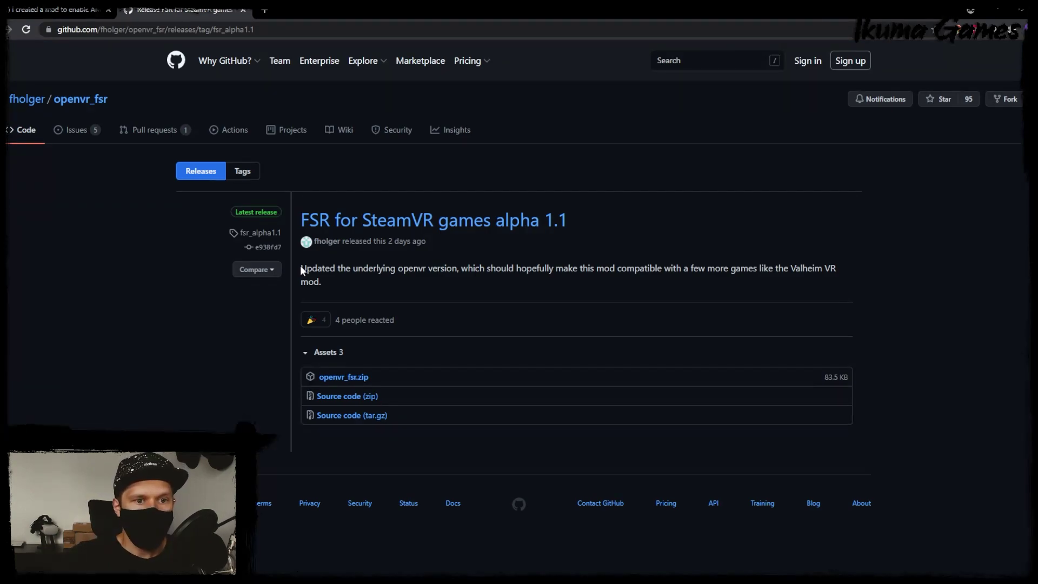
drag(600, 216, 582, 228)
click(582, 228)
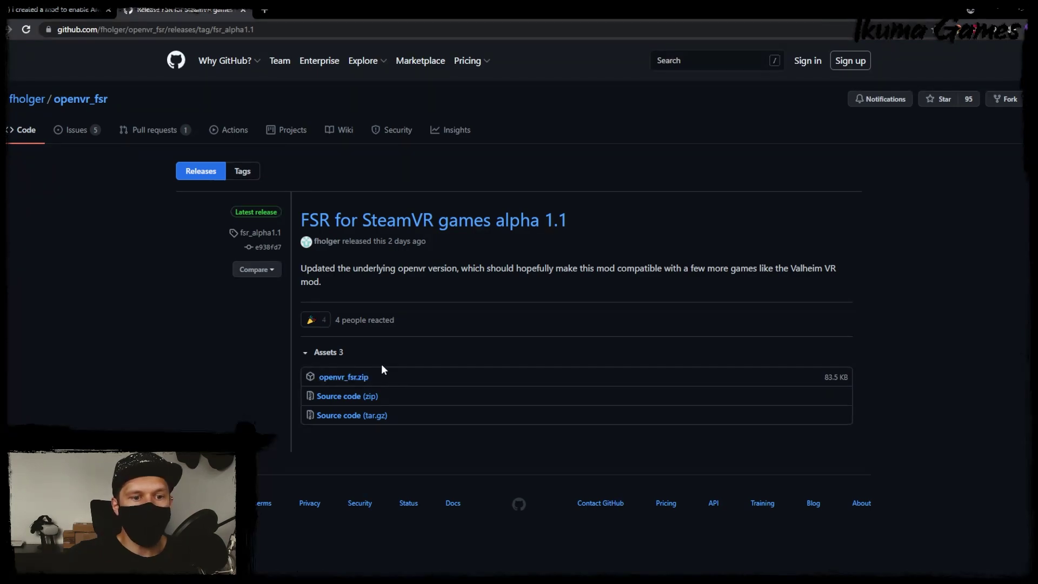
Step: Start the download of openvr_fsr.zip from the release assets and cancel saving it
click(349, 381)
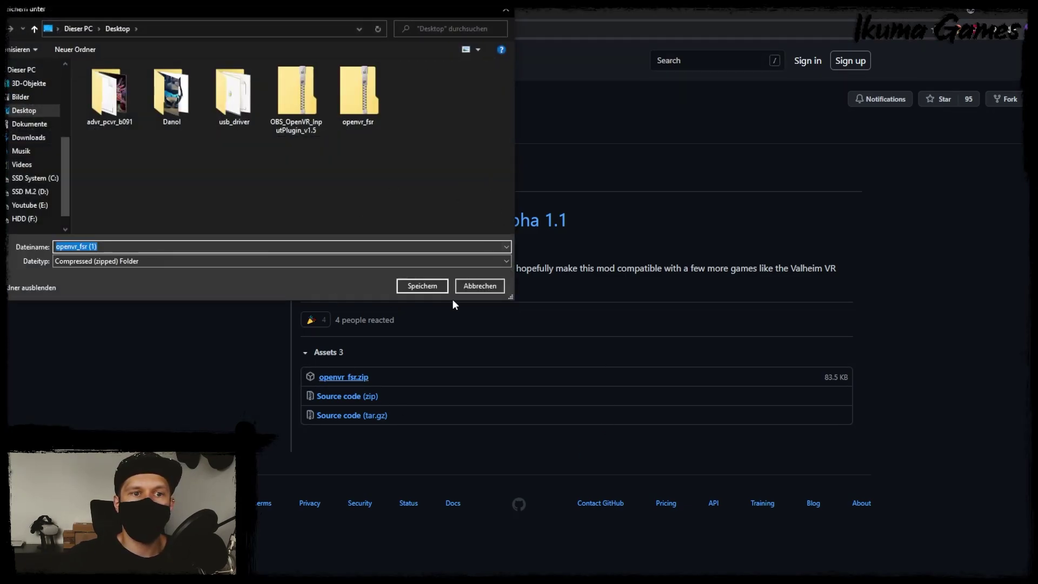
click(488, 287)
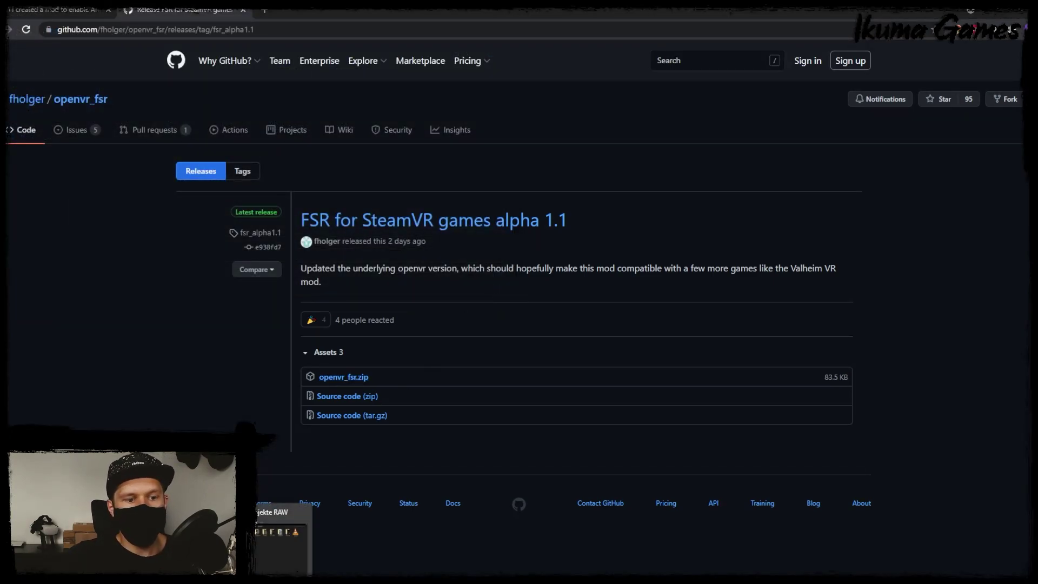
Step: Switch to File Explorer showing the extracted openvr_fsr folder and select openvr_api.dll and openvr_mod
click(274, 570)
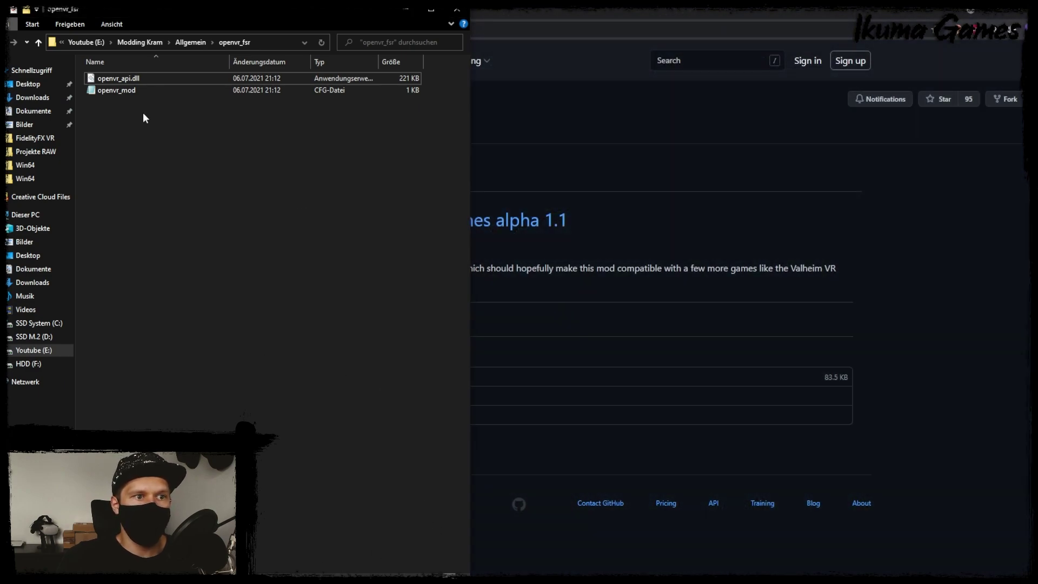
drag(167, 115, 82, 66)
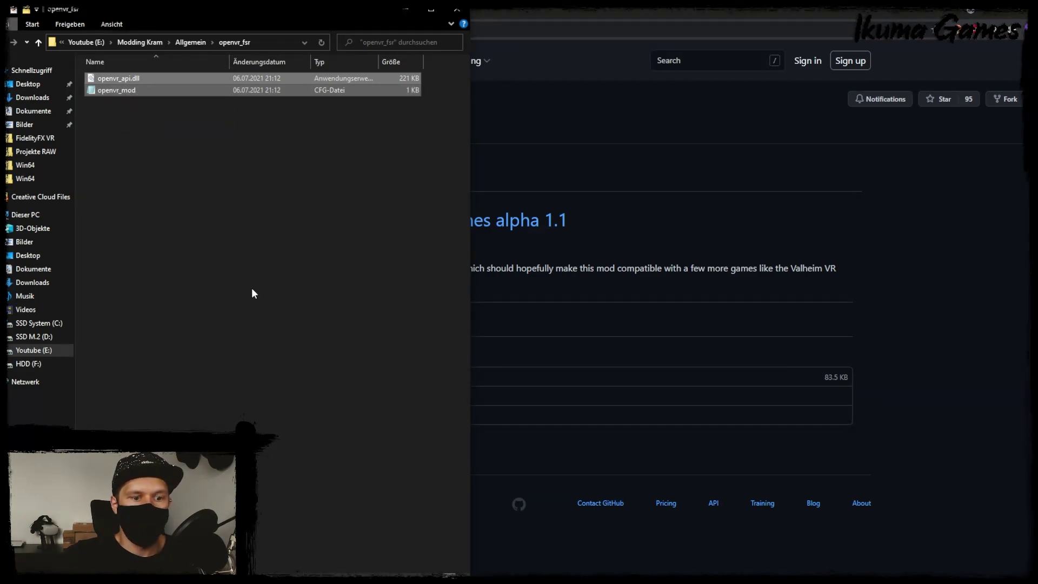
Step: Switch to Steam, browse the local files of The Walking Dead: Saints & Sinners, and place that folder window beside openvr_fsr
click(295, 579)
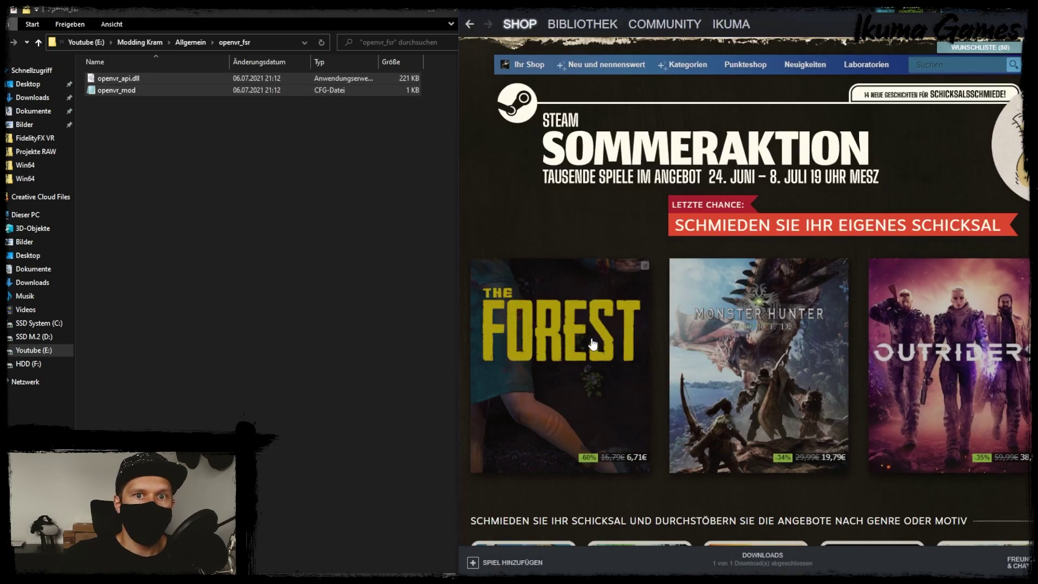
mouse_move(592, 342)
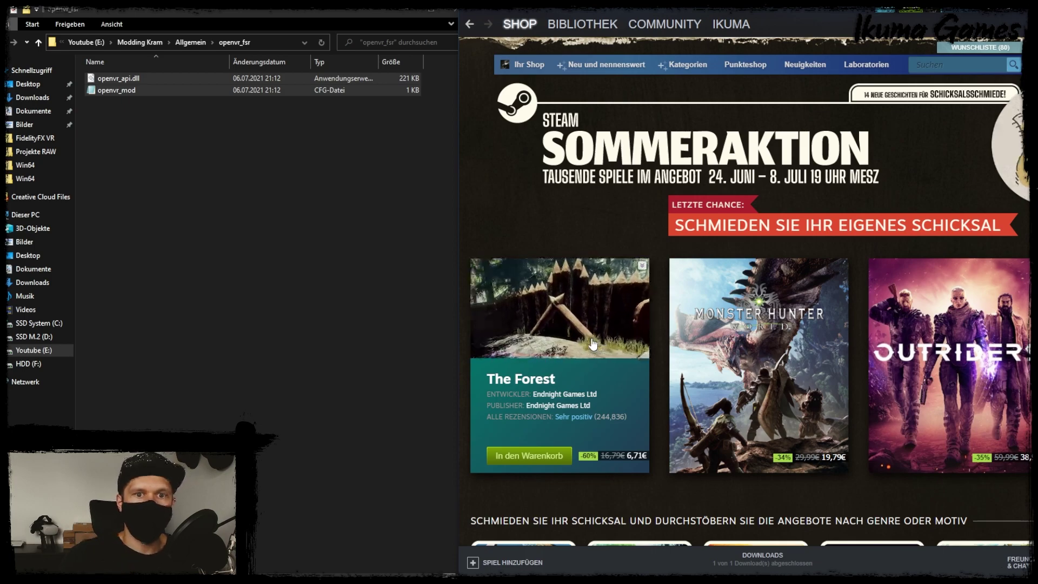
click(579, 24)
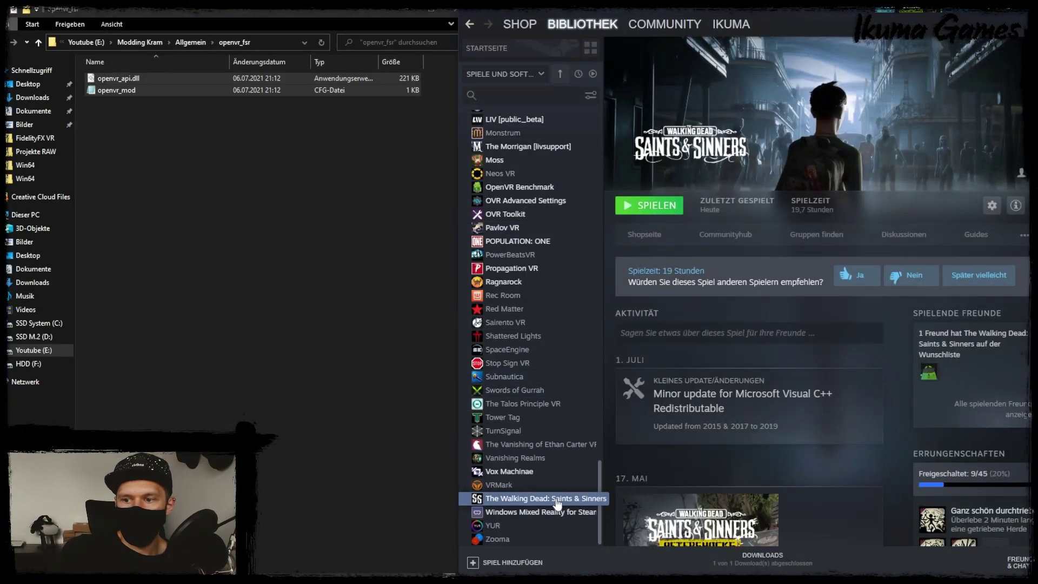
right_click(518, 502)
mouse_move(546, 471)
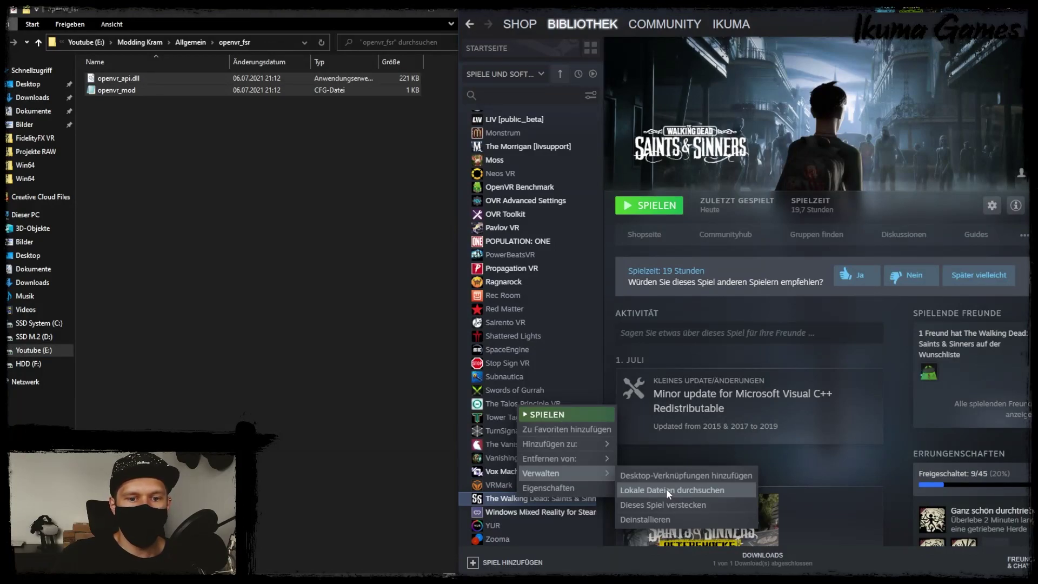
click(716, 488)
drag(121, 23, 569, 90)
drag(445, 82, 461, 2)
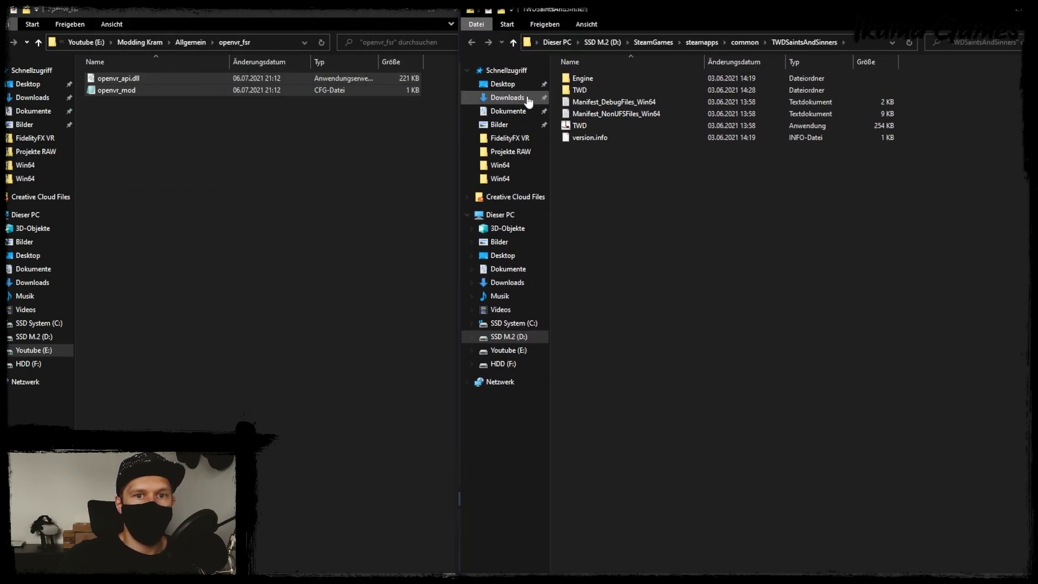
Step: Open the game's subfolder Engine > Binaries > ThirdParty > OpenVR > OpenVRv1_0_16 > Win64
double_click(586, 77)
double_click(586, 78)
double_click(589, 80)
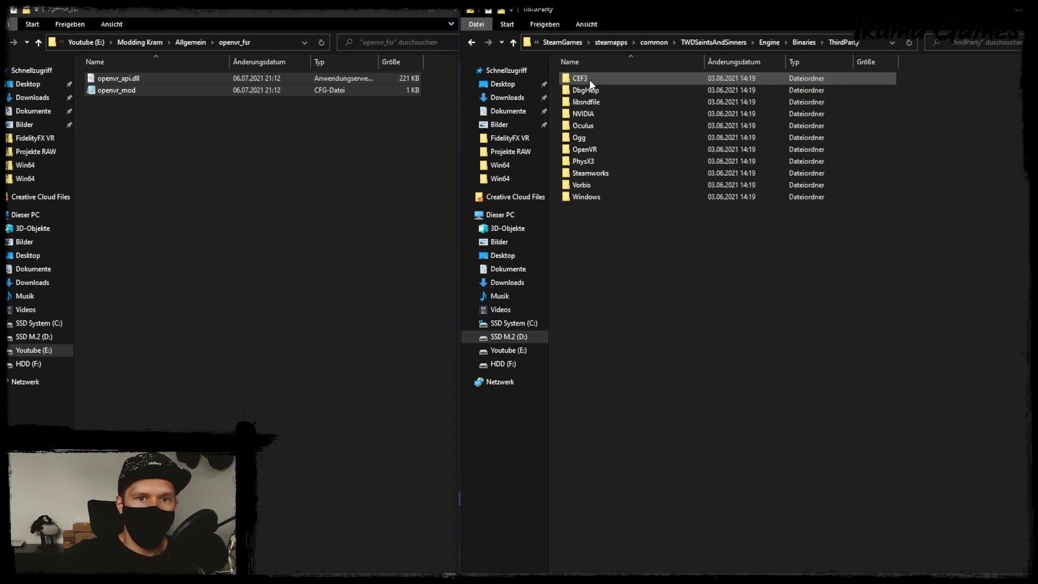
double_click(596, 148)
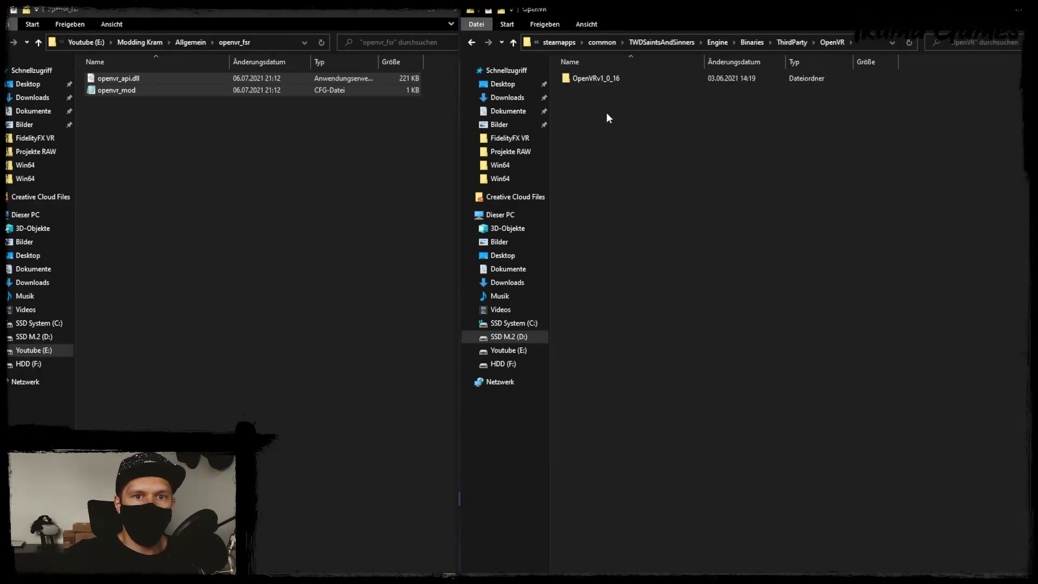
double_click(608, 82)
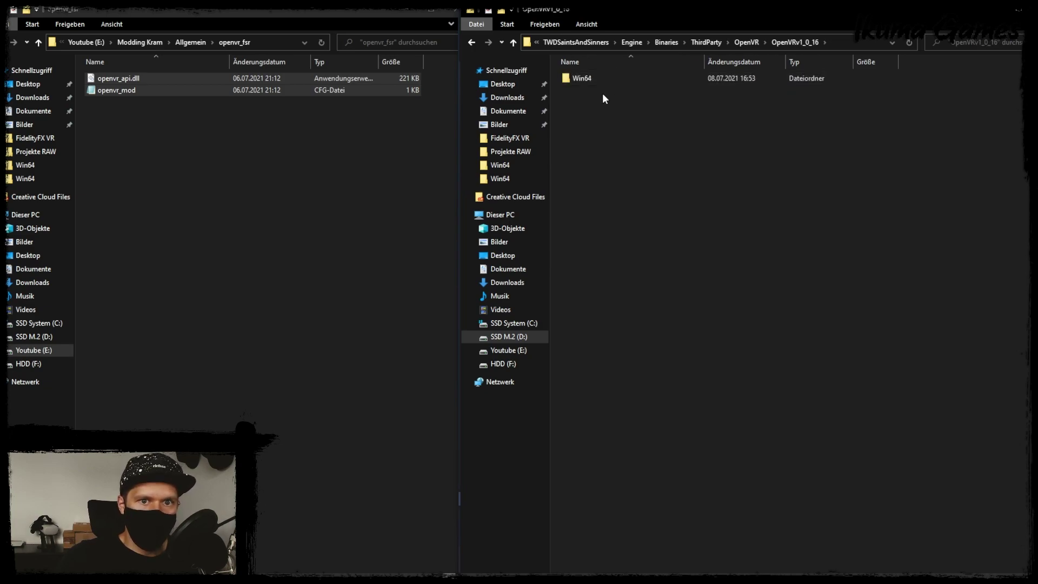
double_click(591, 77)
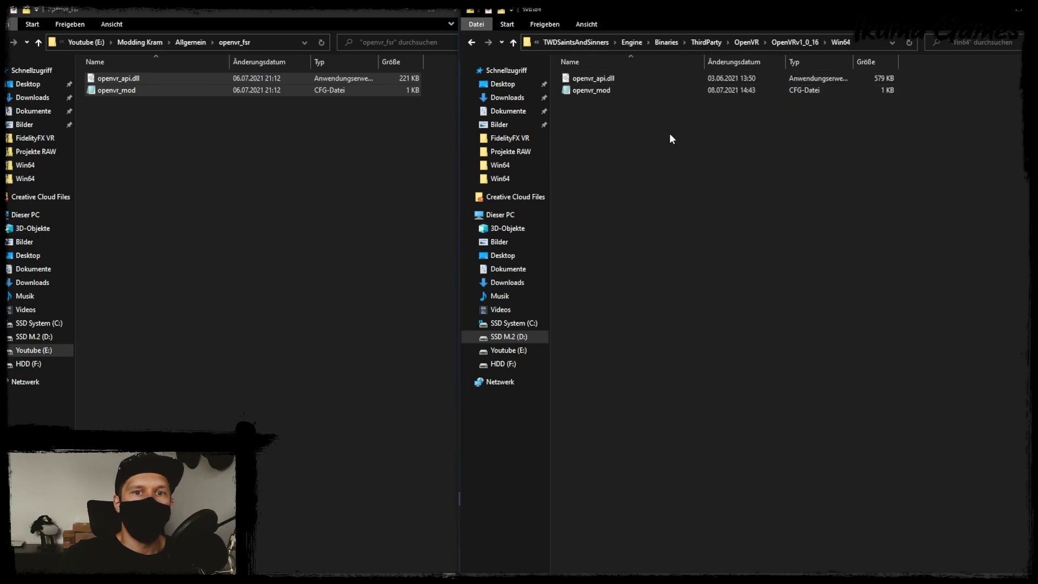
Step: Delete the old openvr_mod file from the game's Win64 folder
drag(669, 133, 522, 49)
click(634, 139)
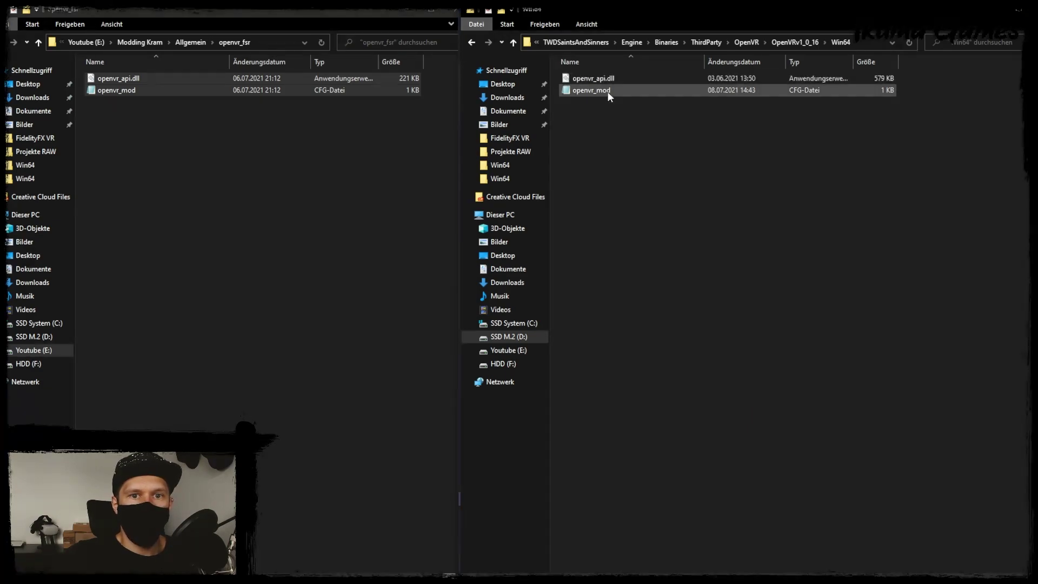
click(597, 92)
click(597, 92)
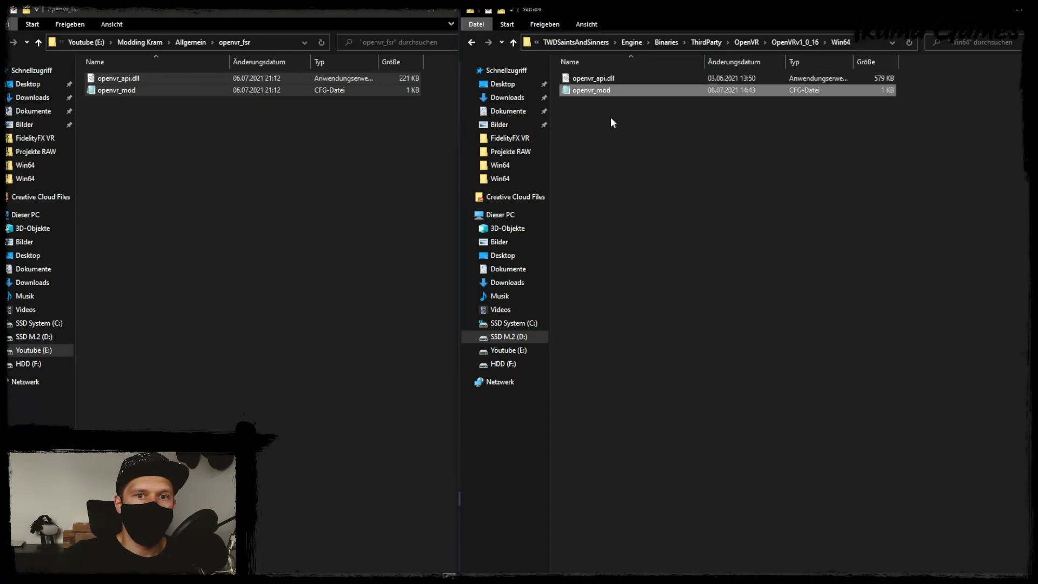
key(Delete)
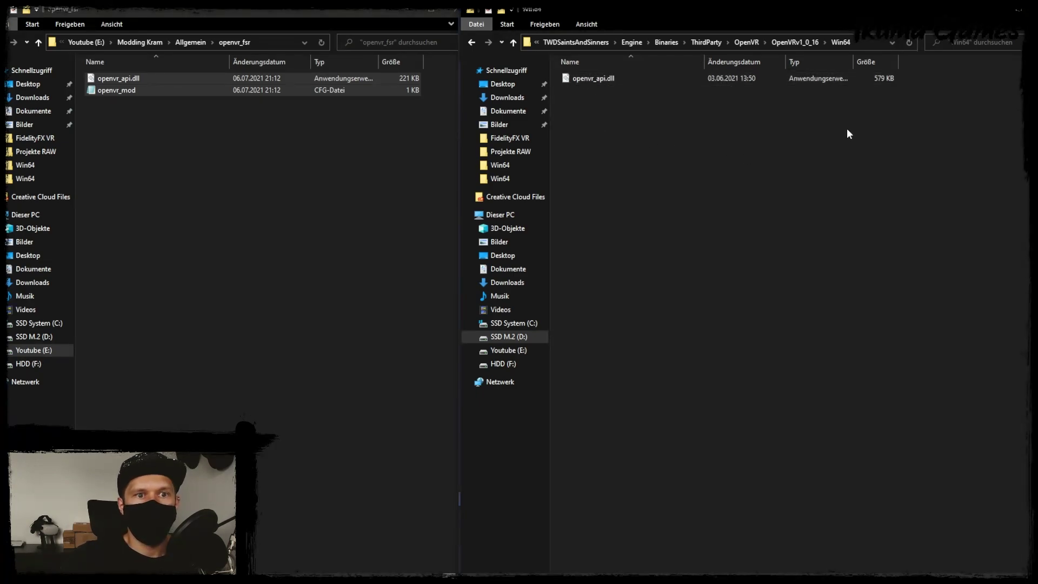
Step: Rename the game's original openvr_api.dll in the Win64 folder to openvr_api.orig.dll
drag(895, 96, 880, 79)
click(881, 90)
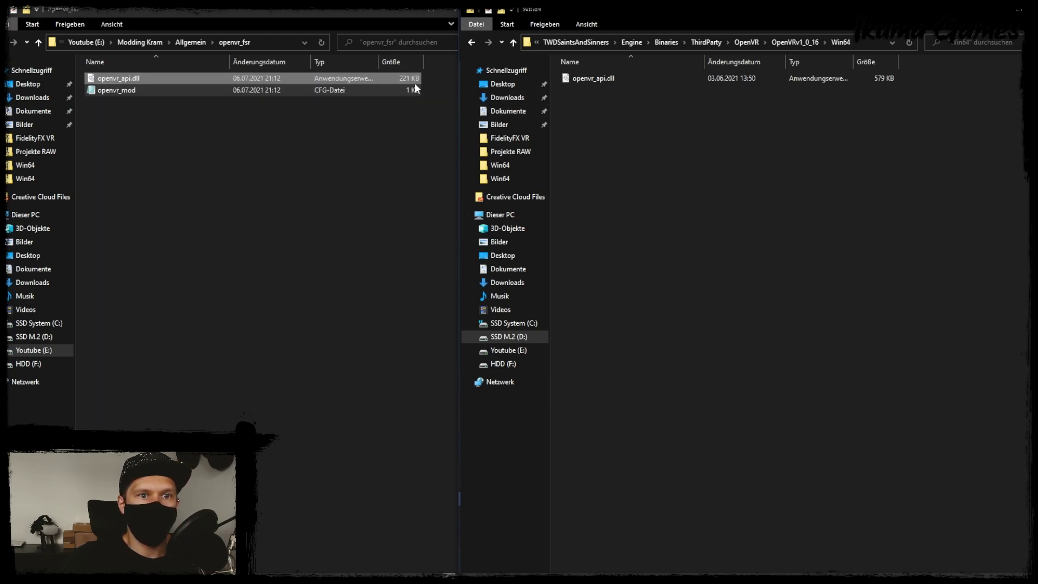
drag(902, 99, 879, 76)
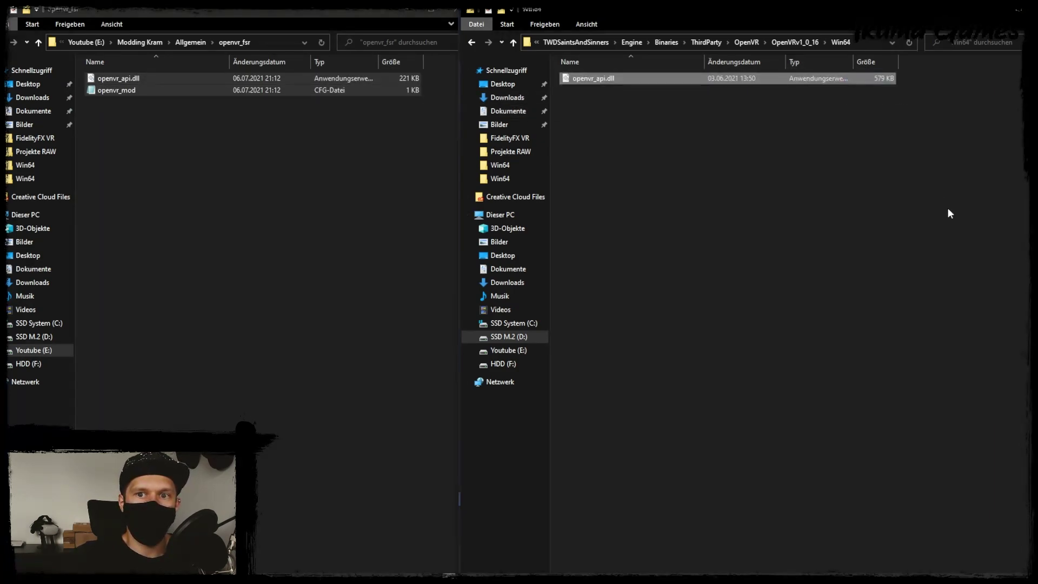
click(607, 79)
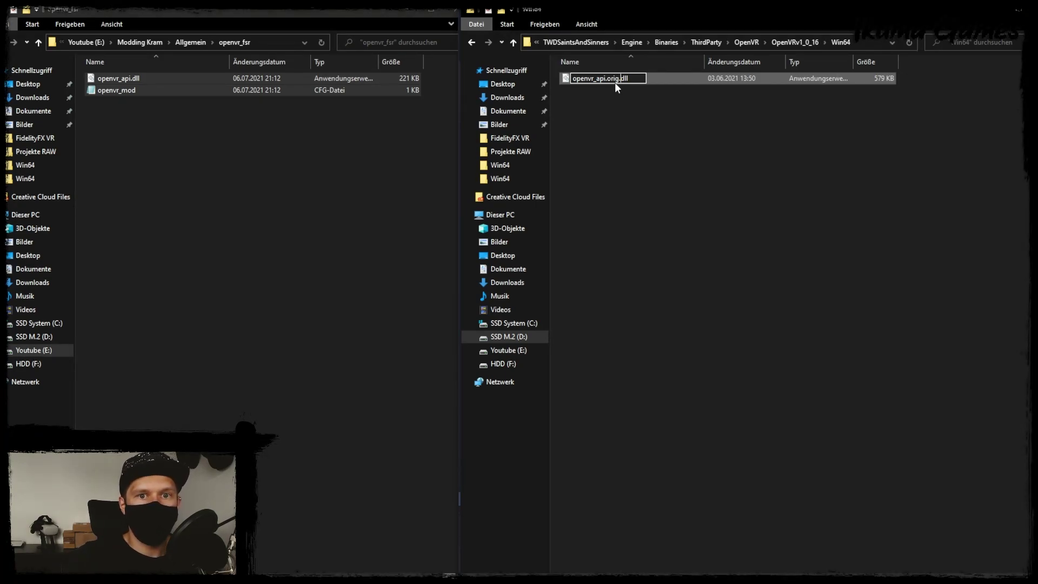
key(Return)
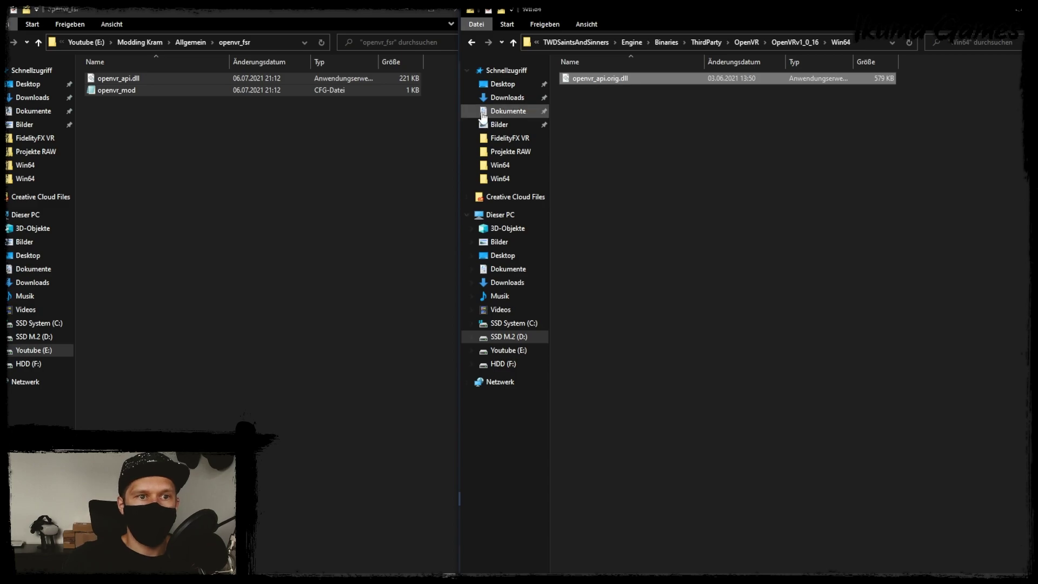
Step: Copy openvr_api.dll and openvr_mod from openvr_fsr into the game's Win64 folder, and open the copied openvr_mod in the text editor
drag(367, 139, 649, 160)
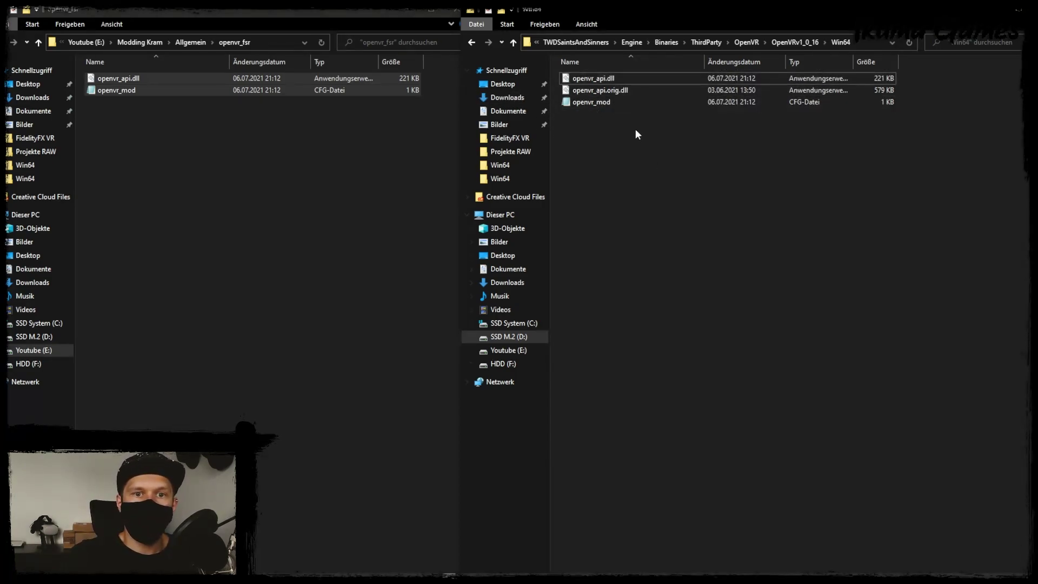
double_click(608, 103)
drag(572, 135, 711, 127)
drag(372, 115, 347, 51)
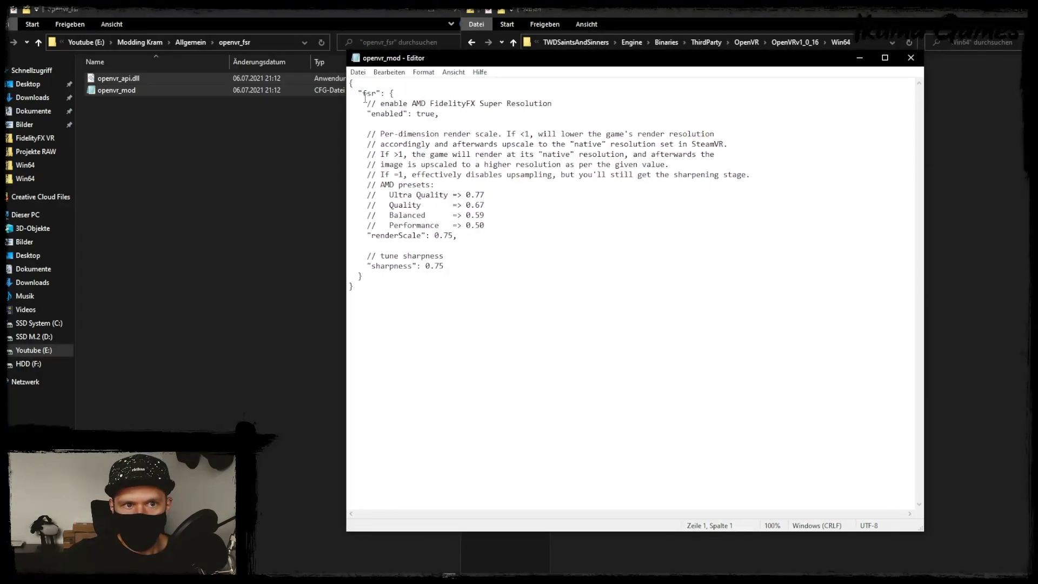
Step: Examine the FSR enabled setting, the AMD quality presets and the renderScale entry in the openvr_mod configuration
drag(385, 103, 439, 115)
click(436, 103)
click(442, 115)
double_click(424, 114)
click(448, 117)
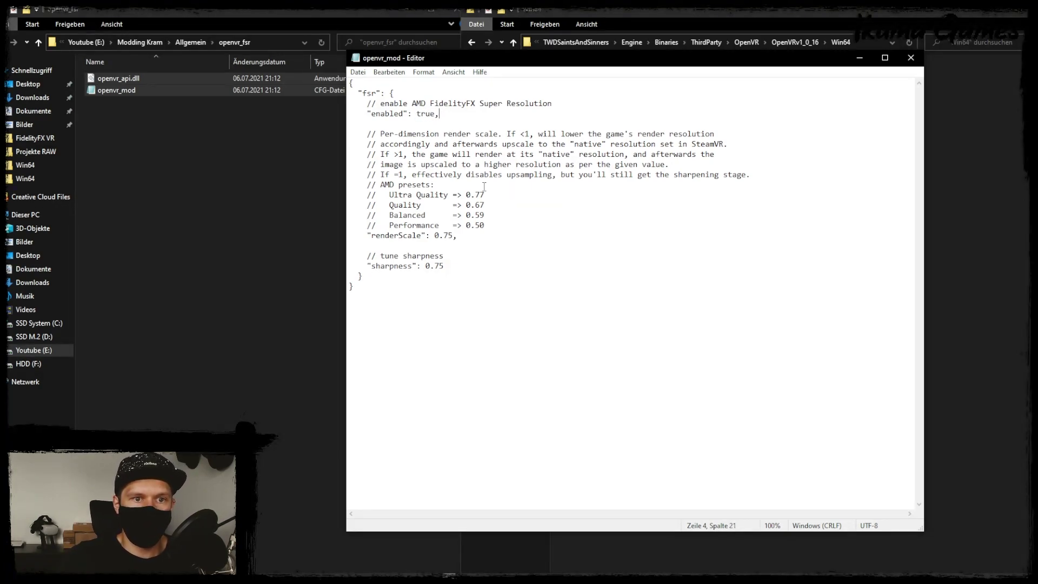
drag(495, 224, 390, 194)
click(389, 195)
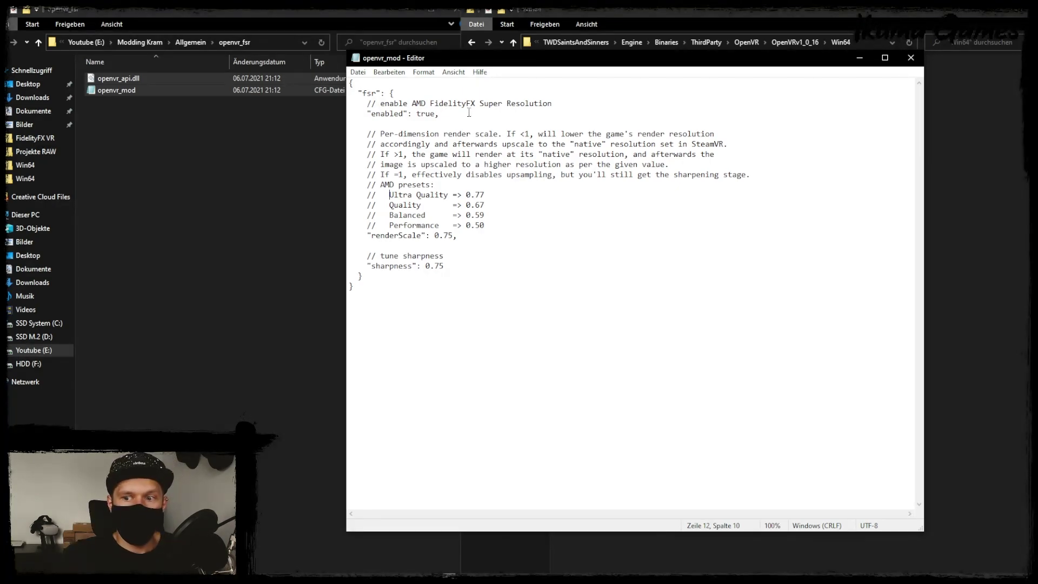
drag(494, 227, 351, 201)
click(468, 205)
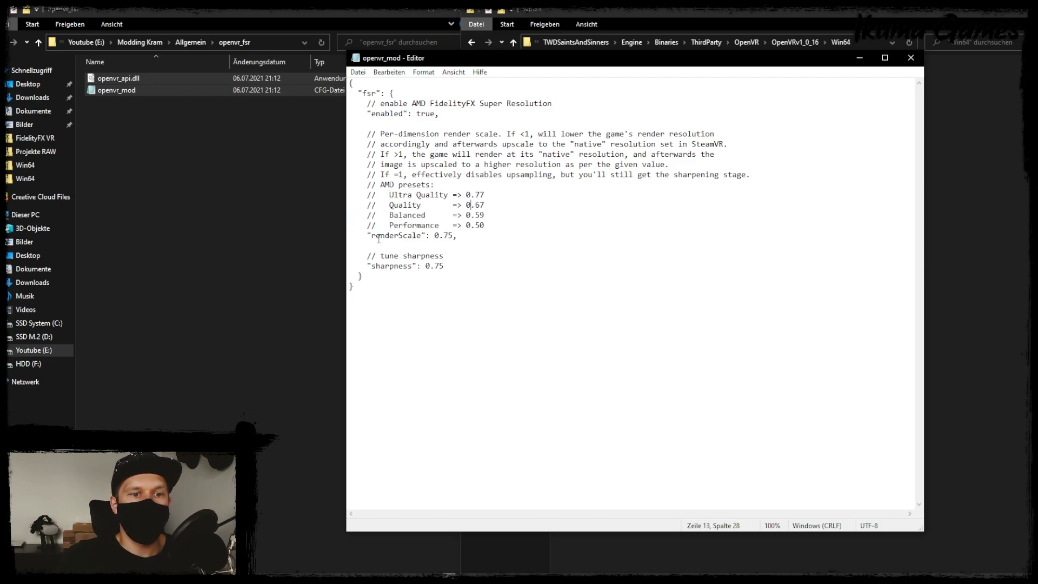
drag(367, 236, 452, 236)
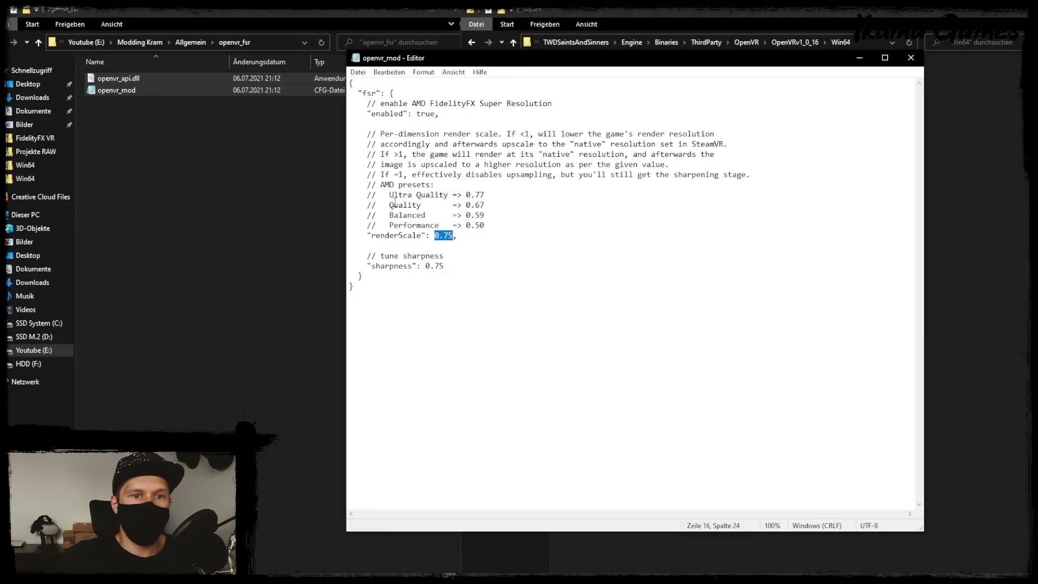
drag(390, 205, 486, 216)
click(427, 206)
click(485, 216)
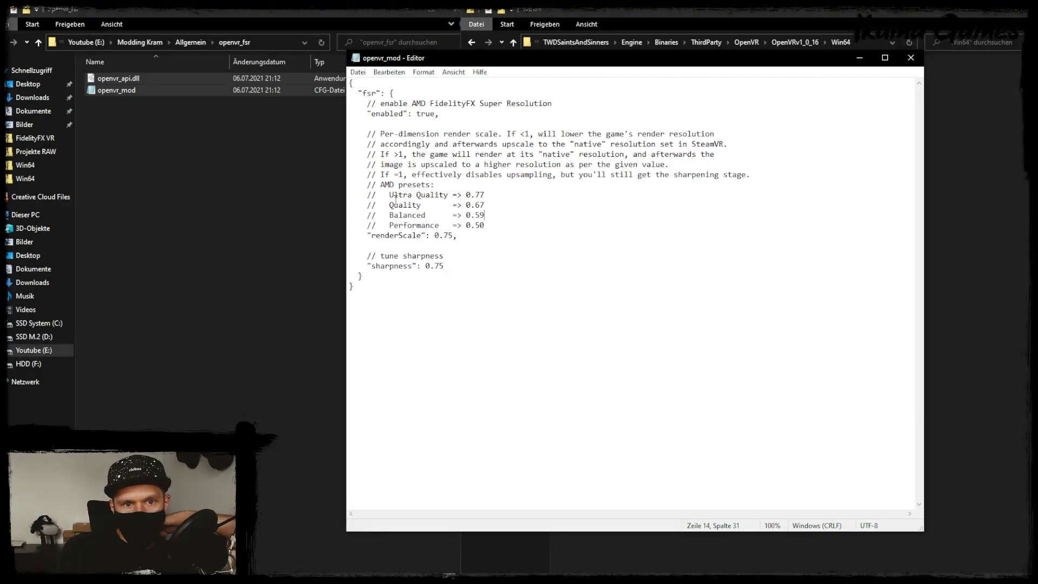
drag(380, 185, 426, 225)
click(427, 225)
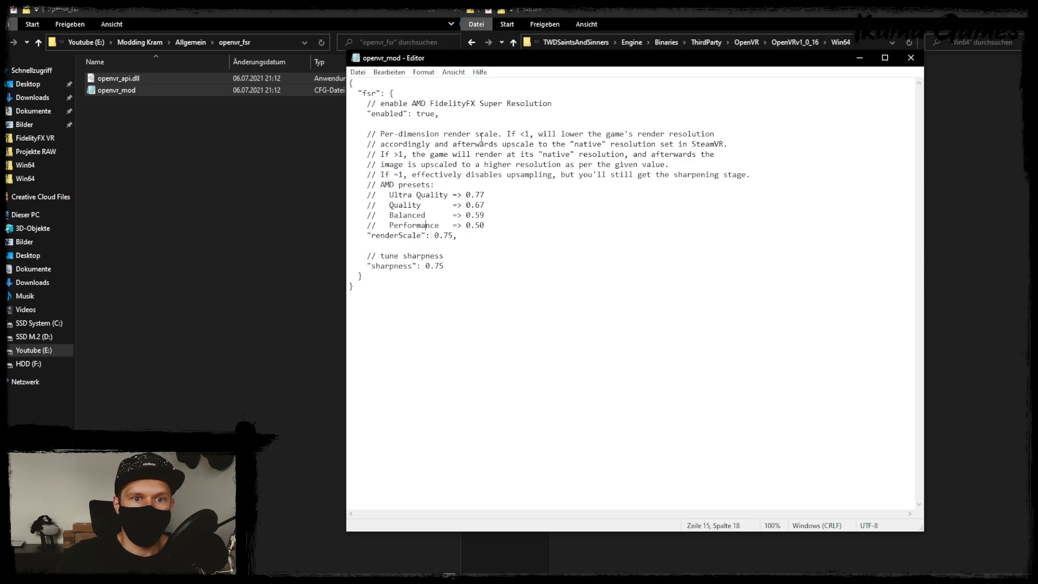
Step: Set renderScale to 0.67 in openvr_mod, save the file and close the editor
drag(443, 236, 453, 237)
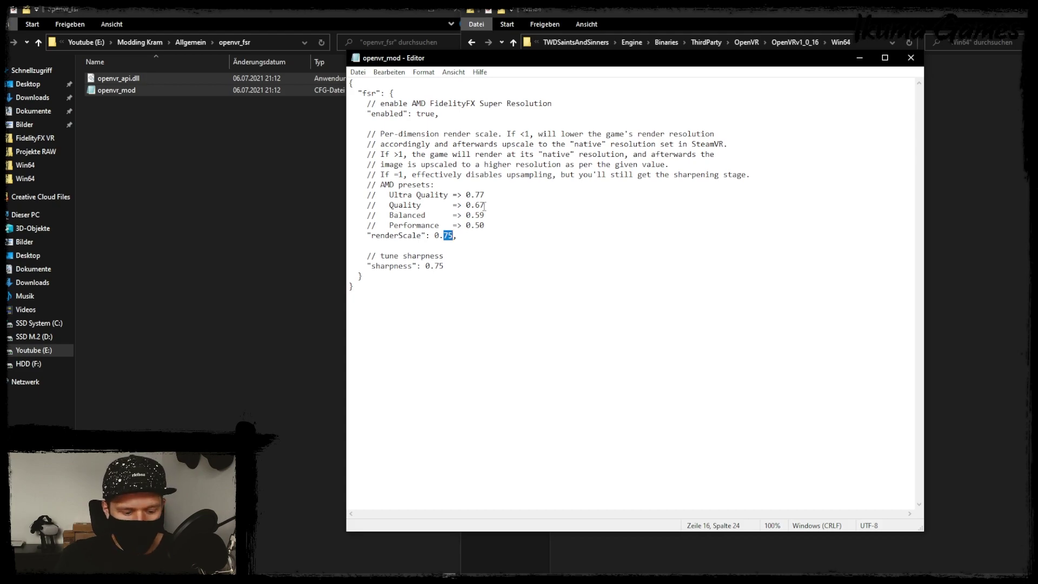
text(67)
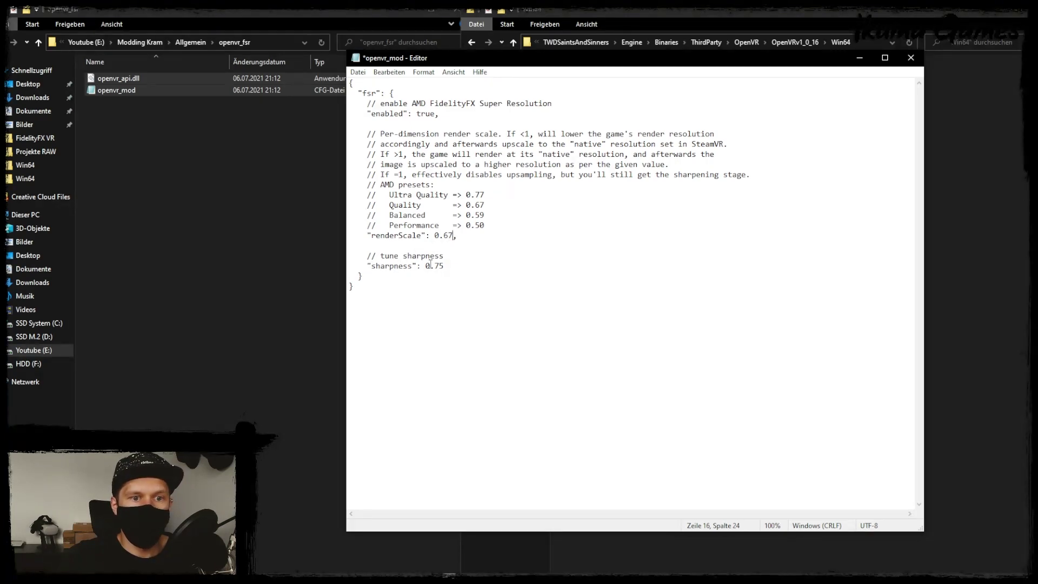
drag(372, 254, 448, 264)
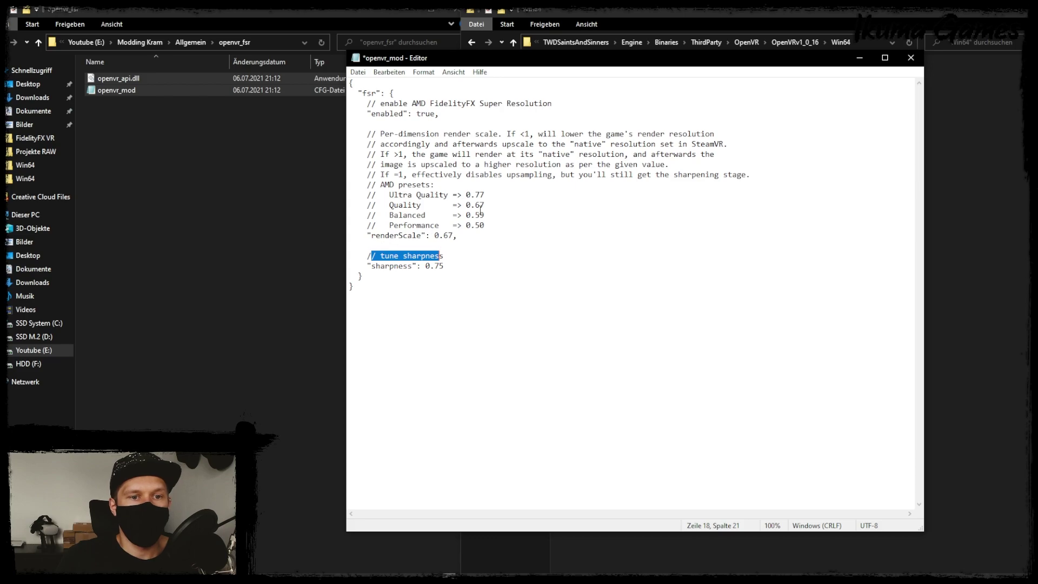
click(359, 73)
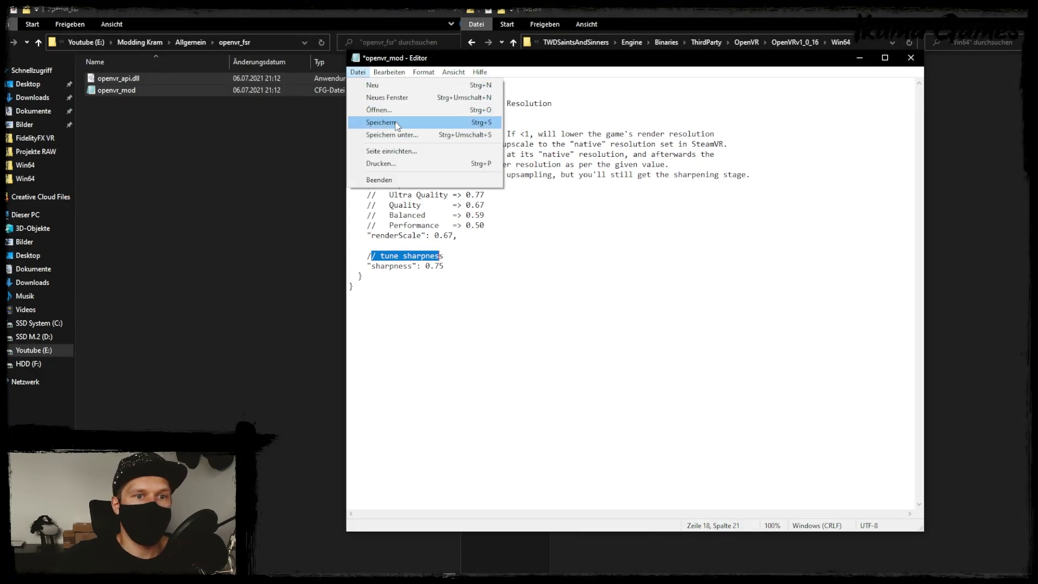
click(379, 121)
click(913, 58)
drag(769, 238, 572, 46)
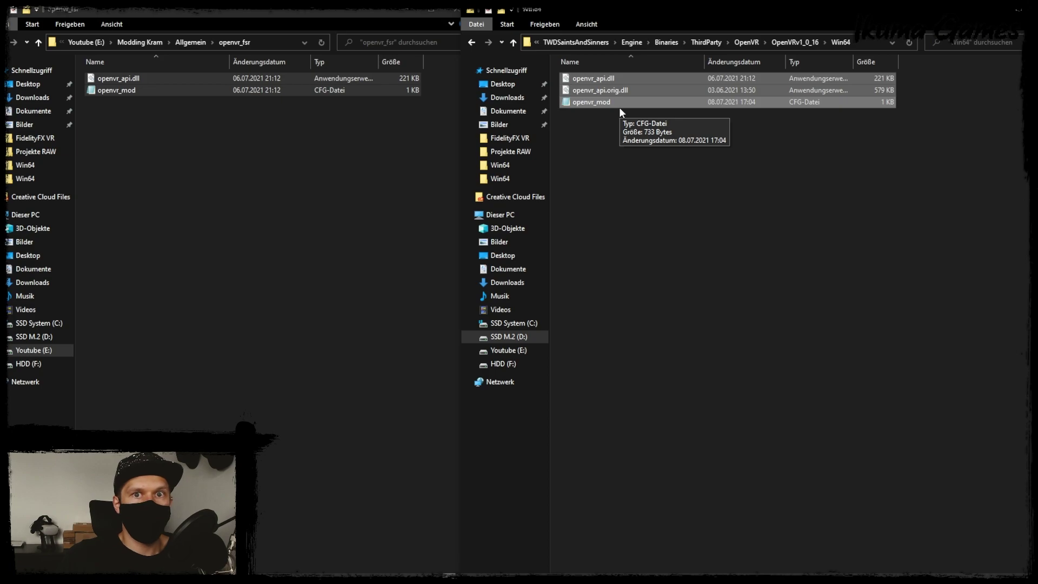
click(680, 165)
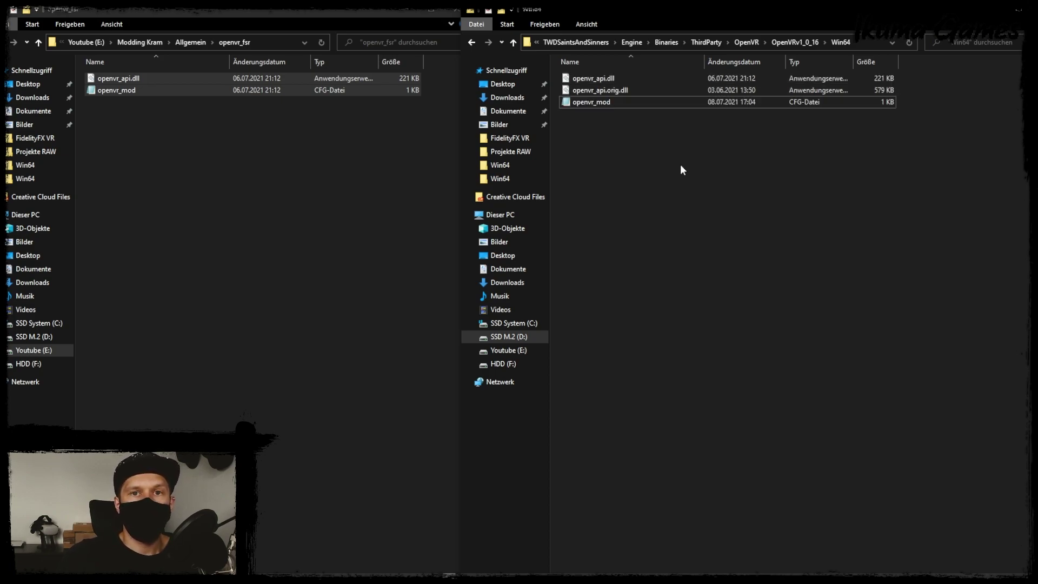